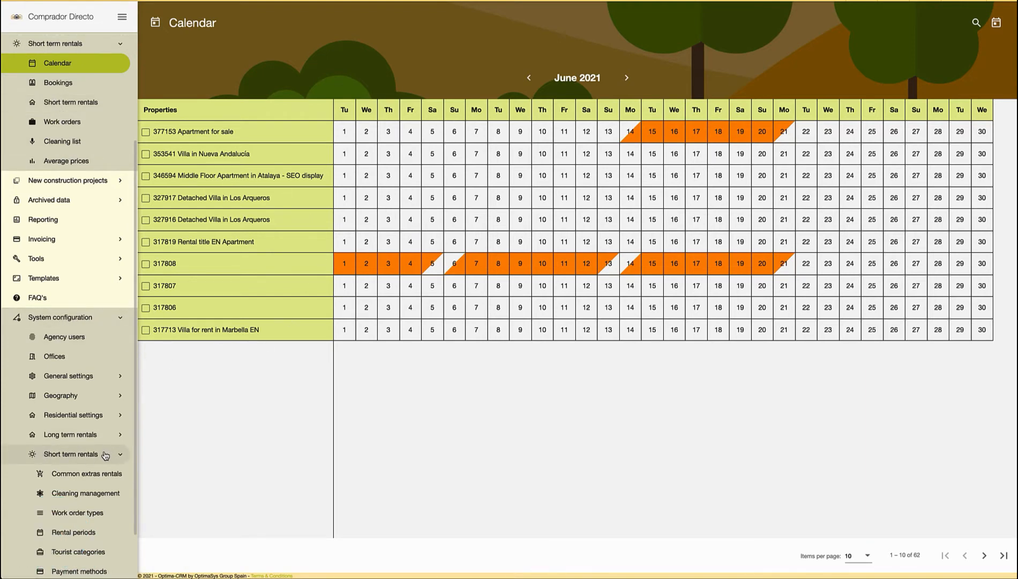
- Look over the short-term rental sections and read the help on how to use the Calendar screen
scroll(104, 451, "down", 1)
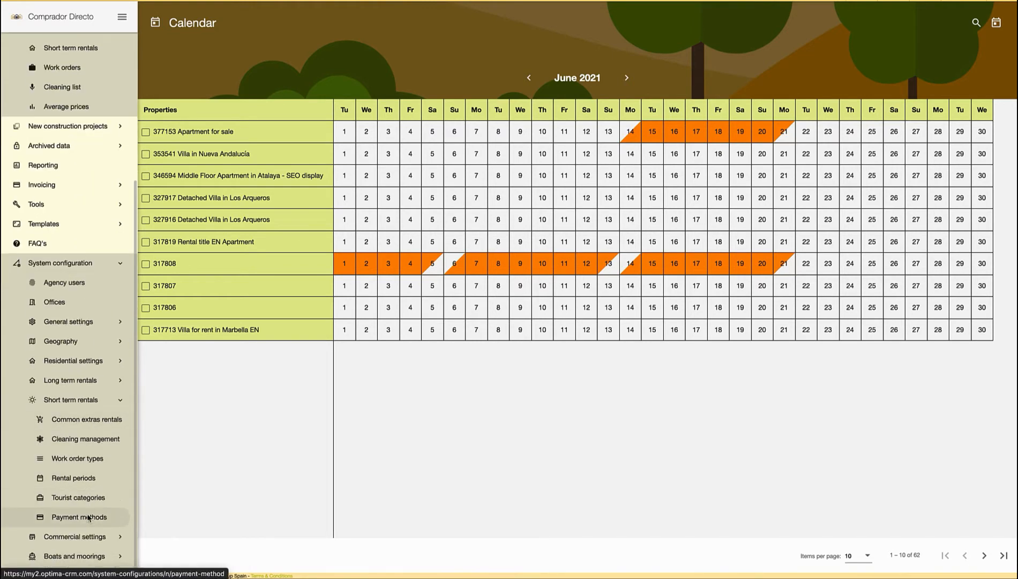
scroll(86, 427, "up", 1)
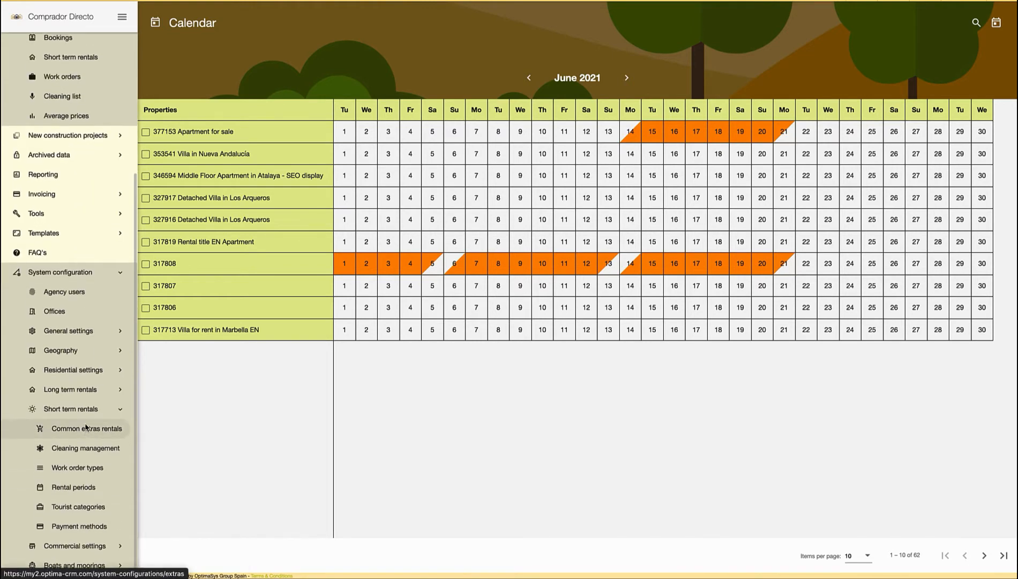
scroll(87, 428, "down", 1)
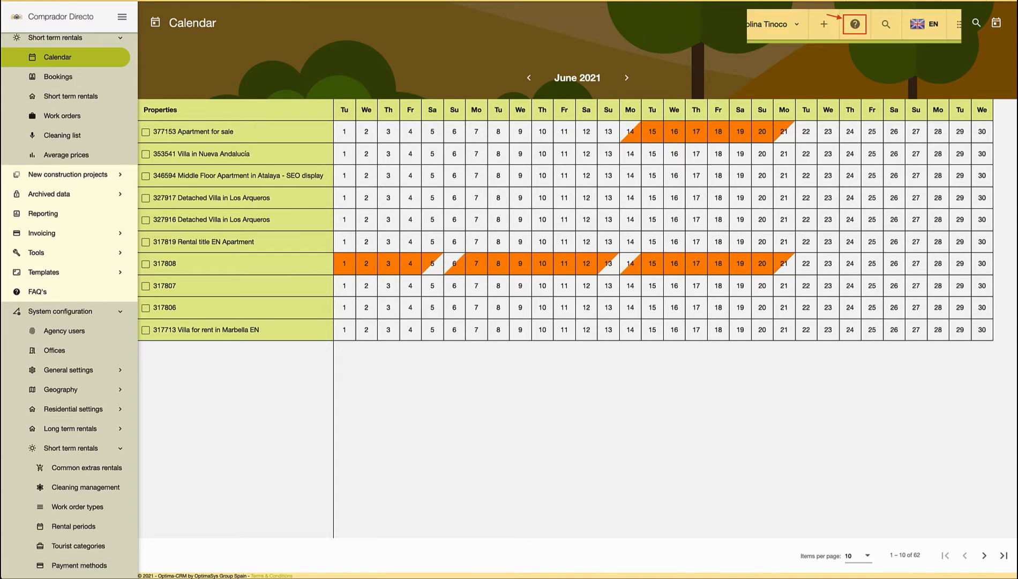
left_click(894, 2)
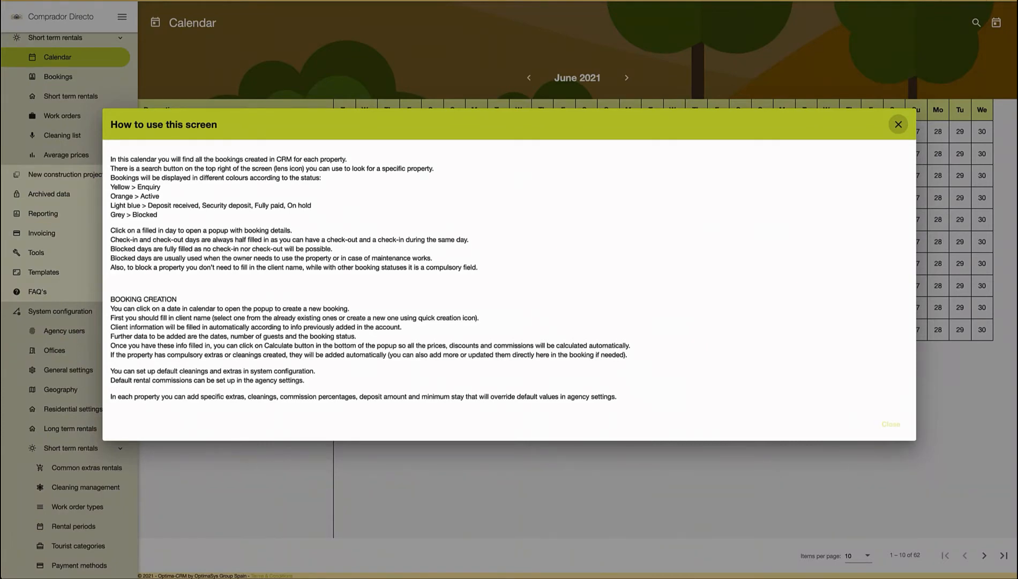
left_click(898, 125)
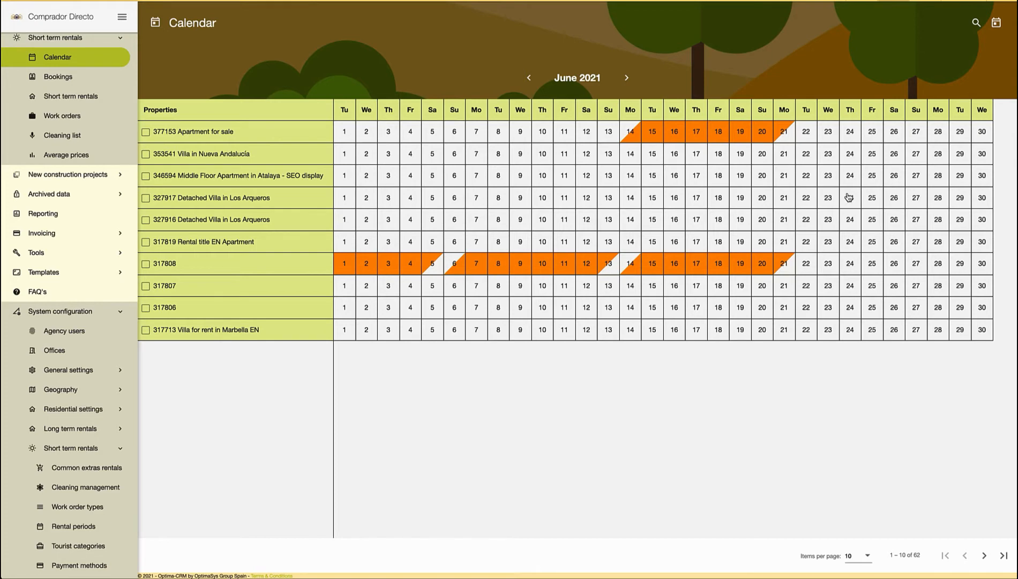
- Review the current booking details and guest fields of property 317808's booking from 06/06/2021 to 13/06/2021
double_click(517, 272)
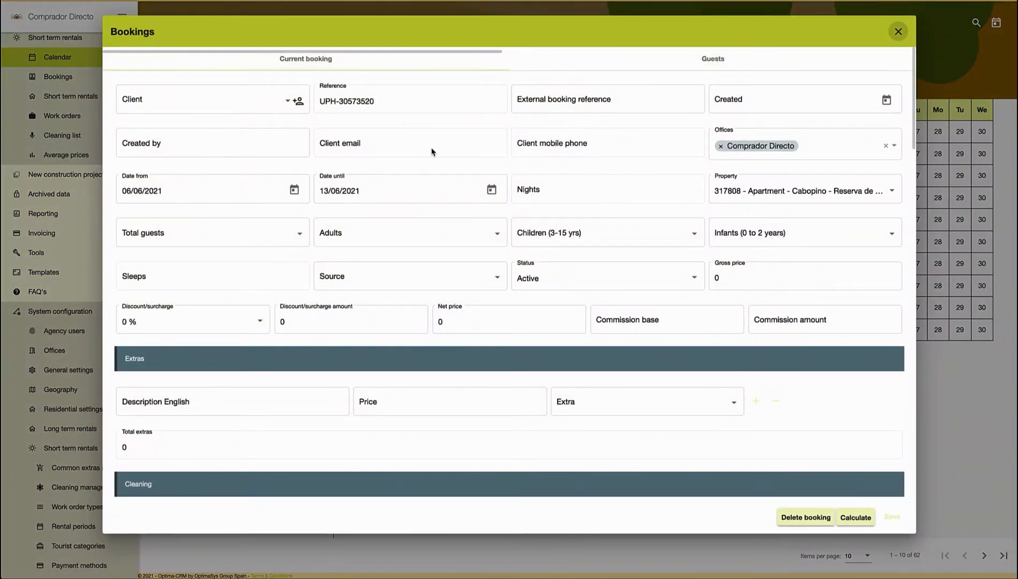
scroll(433, 152, "down", 2)
scroll(432, 152, "down", 10)
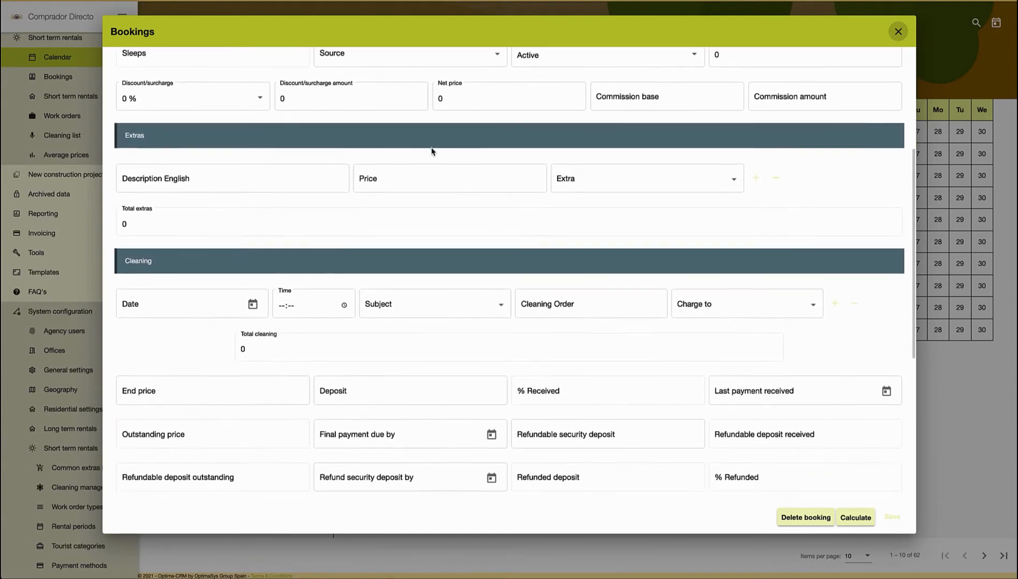
scroll(432, 152, "up", 10)
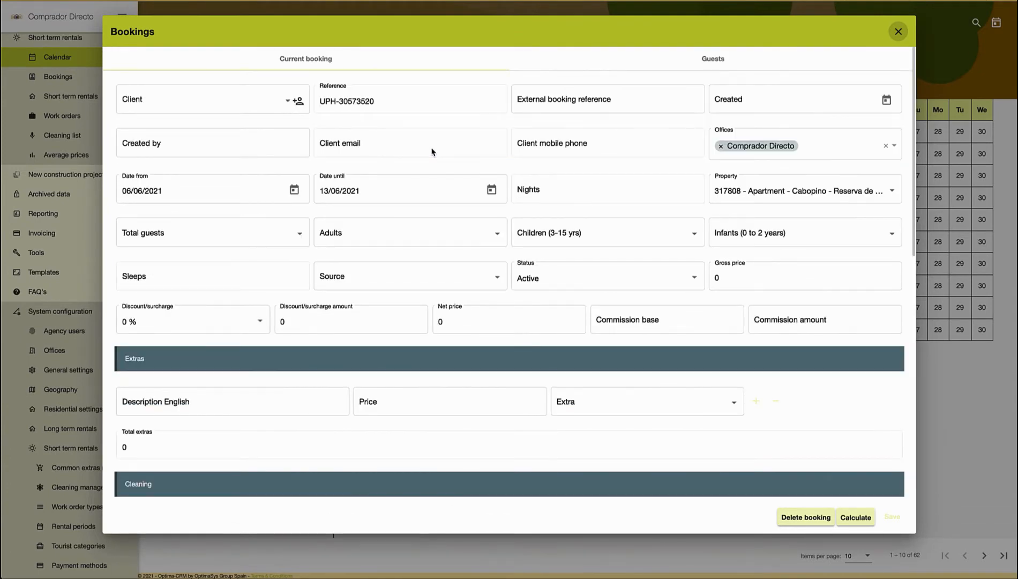
left_click(718, 59)
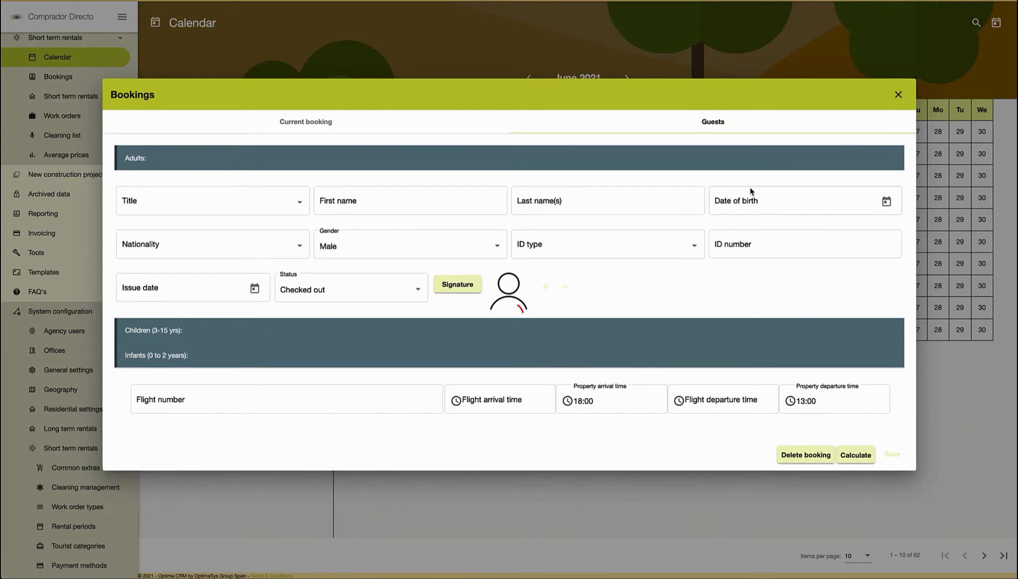
left_click(900, 96)
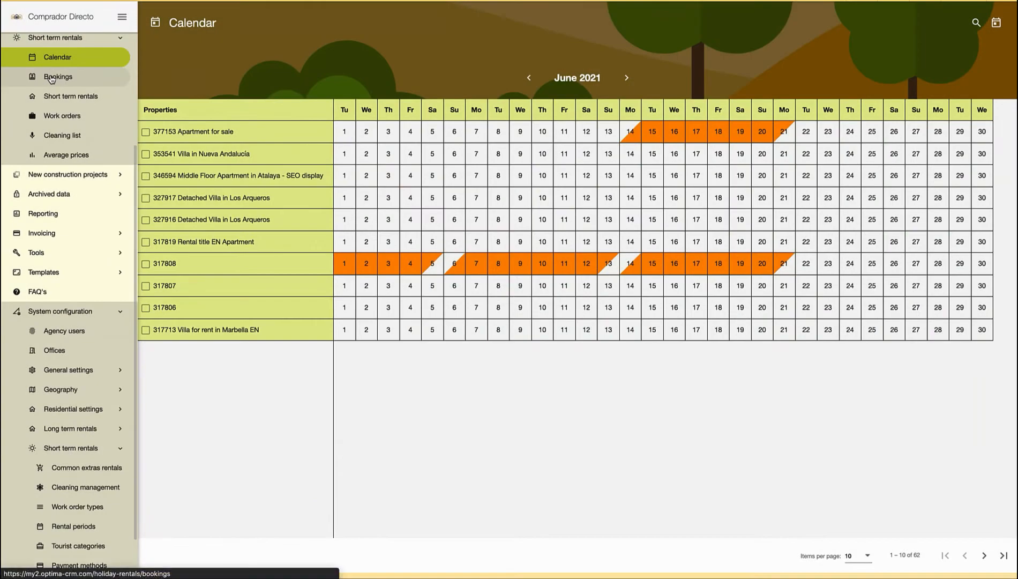
- Look through the short-term rental lists: bookings, properties with their prices, work orders and cleaning list
left_click(57, 77)
scroll(51, 80, "up", 1)
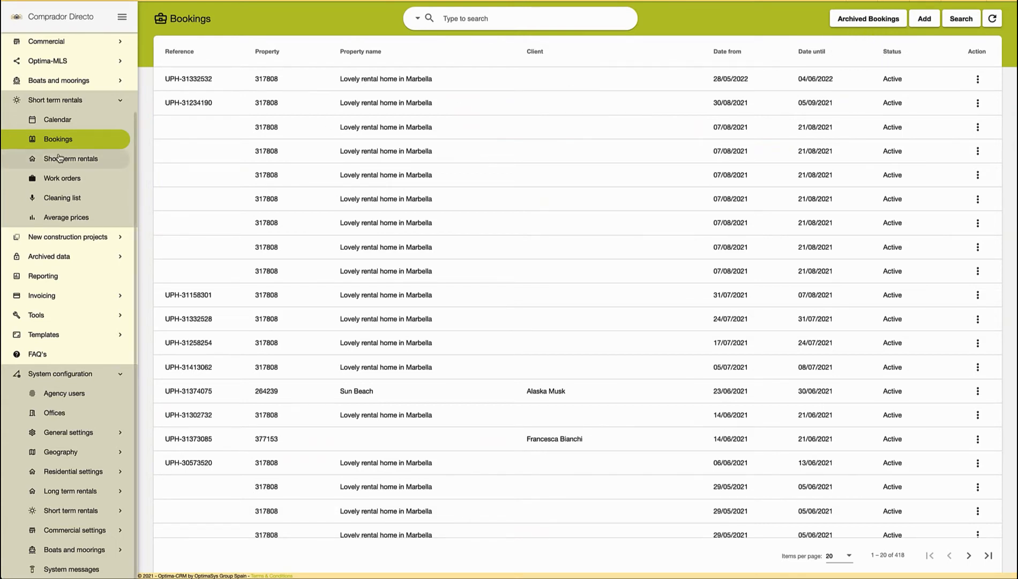
left_click(106, 164)
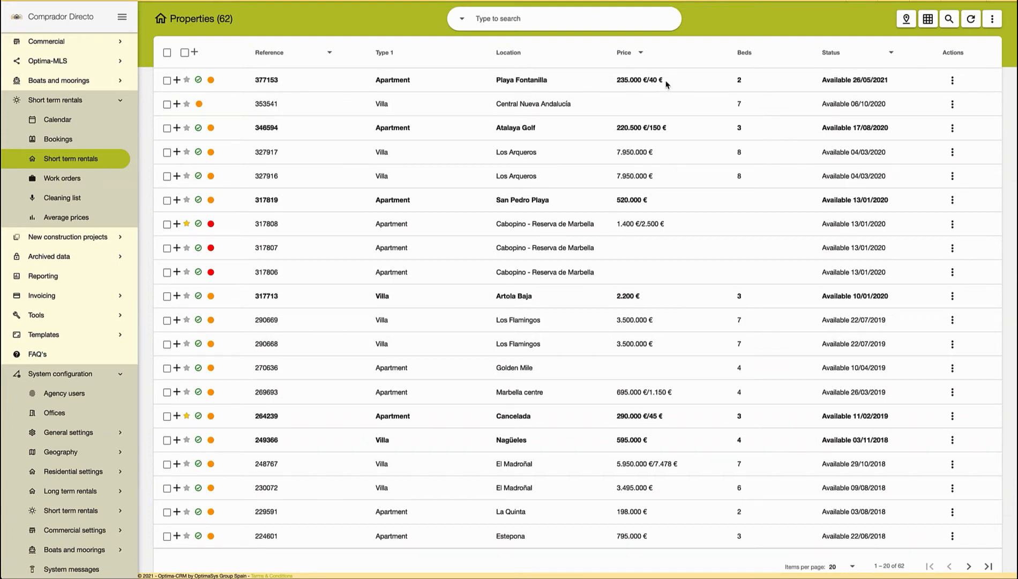
mouse_move(664, 80)
left_mouse_down()
mouse_move(618, 79)
mouse_move(663, 82)
left_mouse_up()
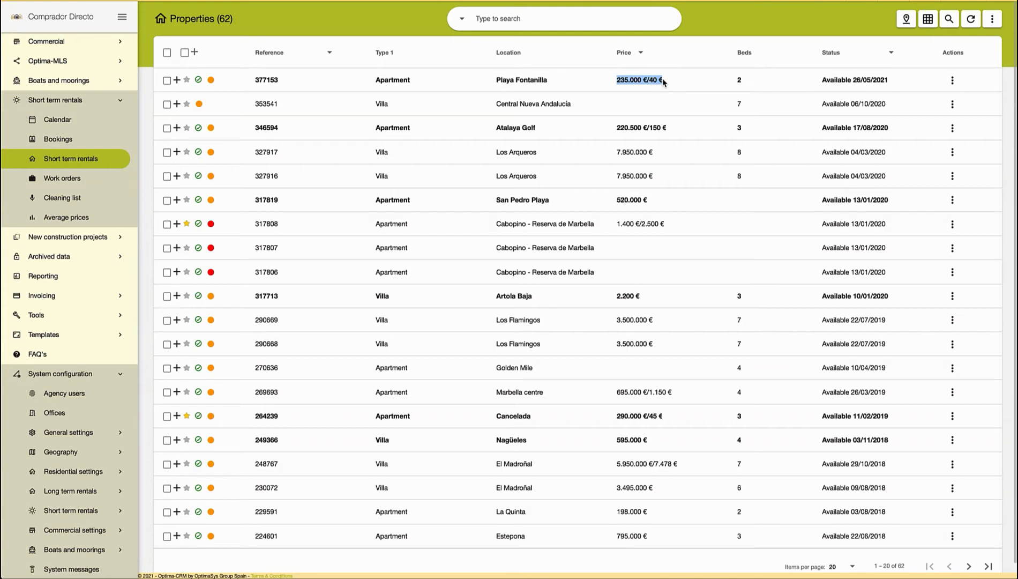
left_click(666, 81)
left_click(69, 179)
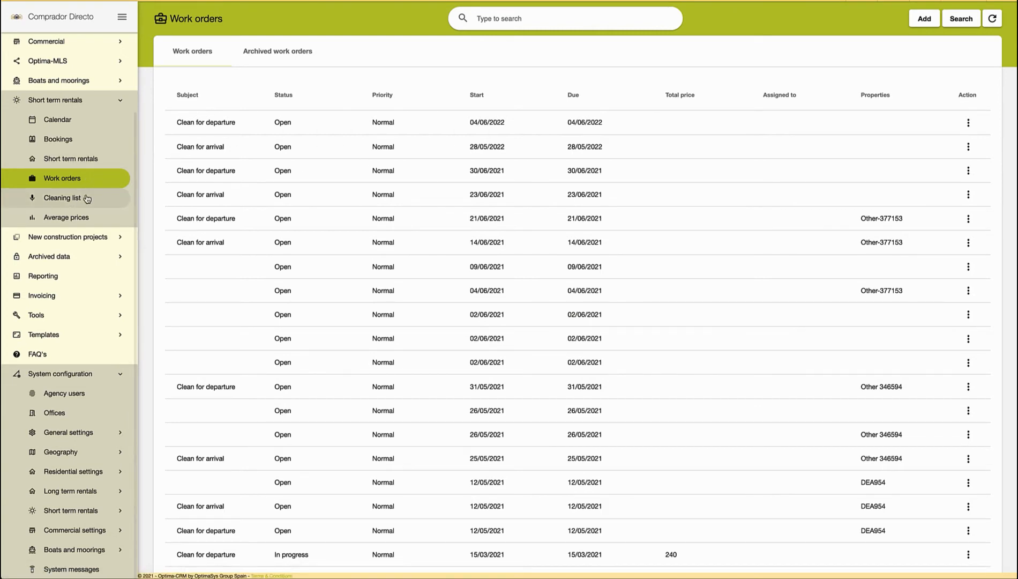
left_click(70, 198)
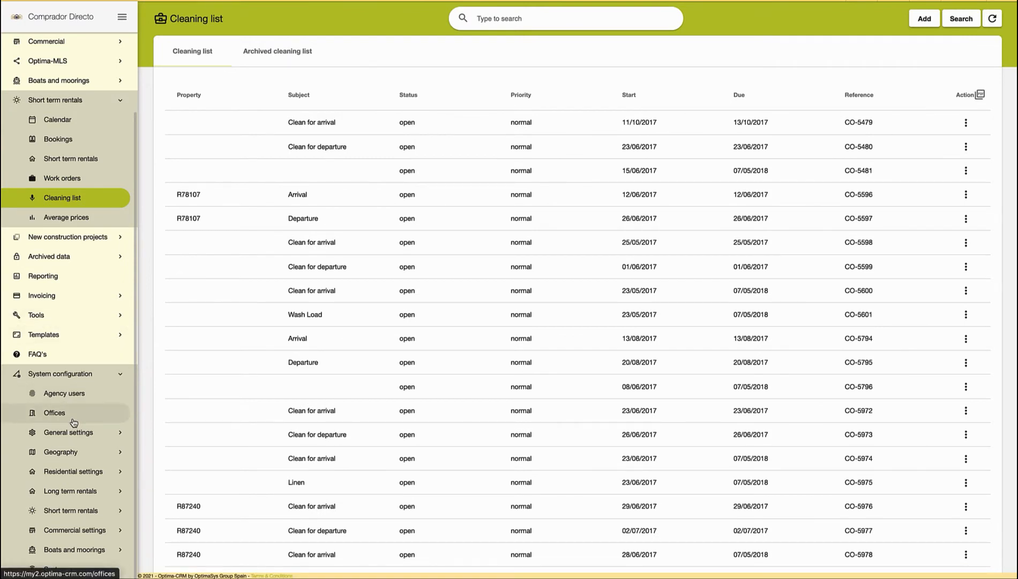
- Review the short-term rental system configuration: common extras, cleaning management, work order types and rental periods
left_click(79, 511)
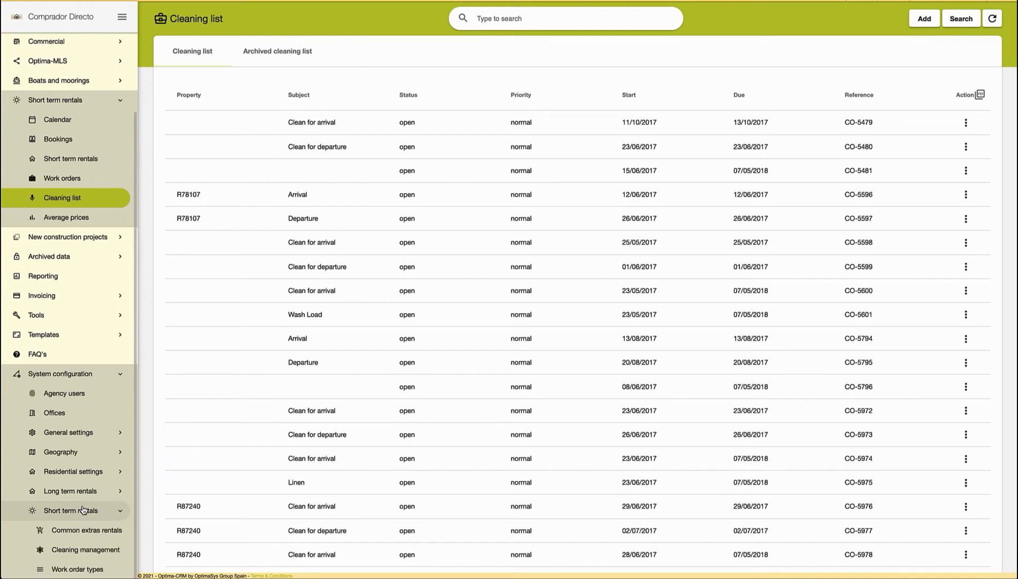
scroll(85, 493, "down", 2)
left_click(84, 410)
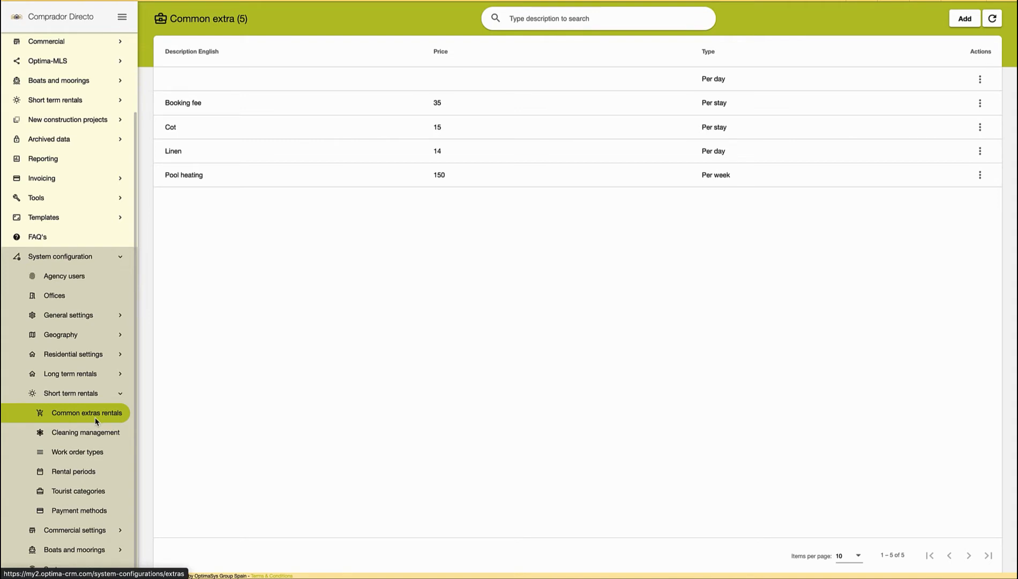
left_click(94, 433)
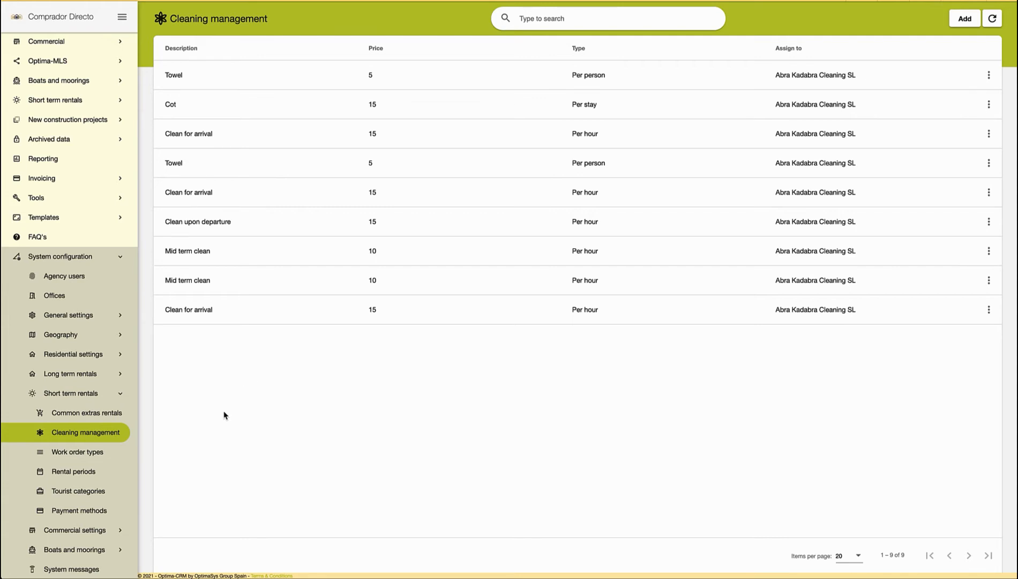
left_click(105, 453)
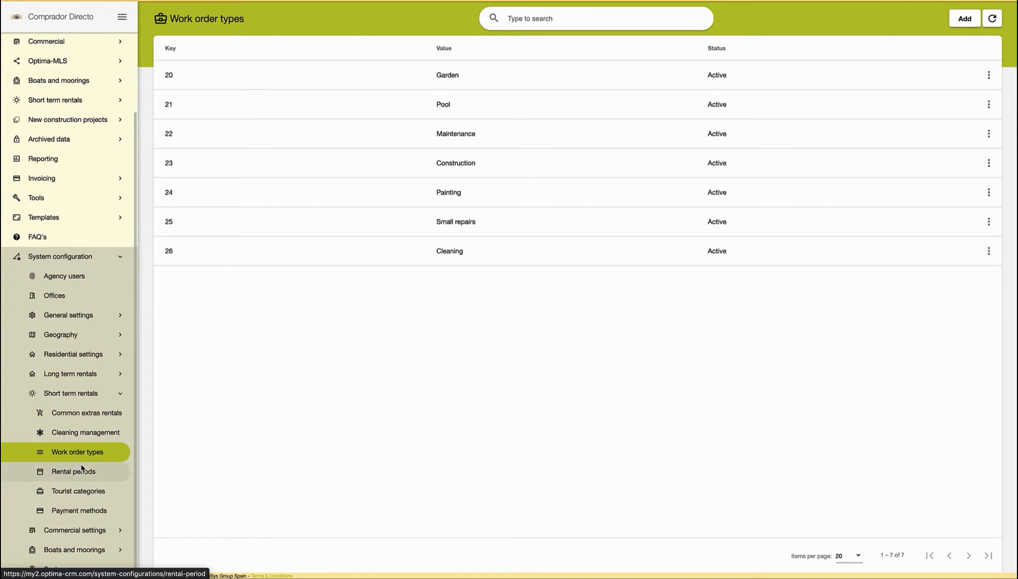
left_click(52, 475)
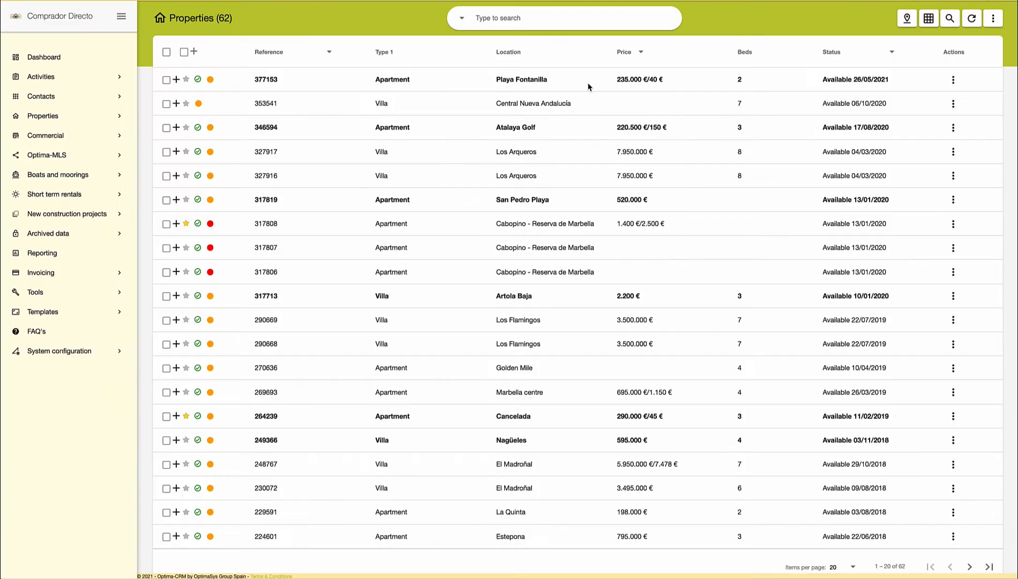
- Open property 346594 for editing and add a second iCal URL field to its short-term rental settings
left_click(953, 127)
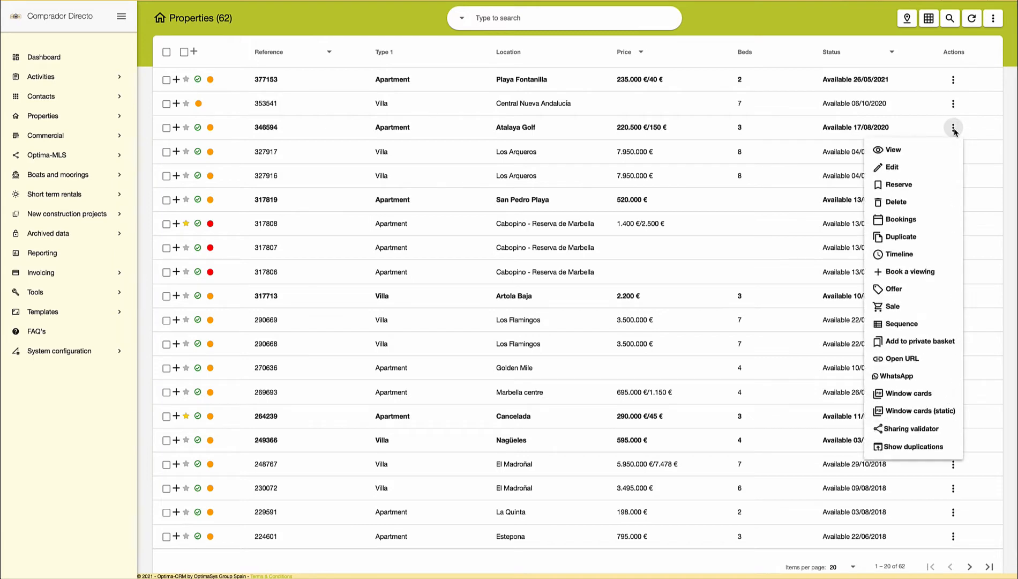
left_click(893, 167)
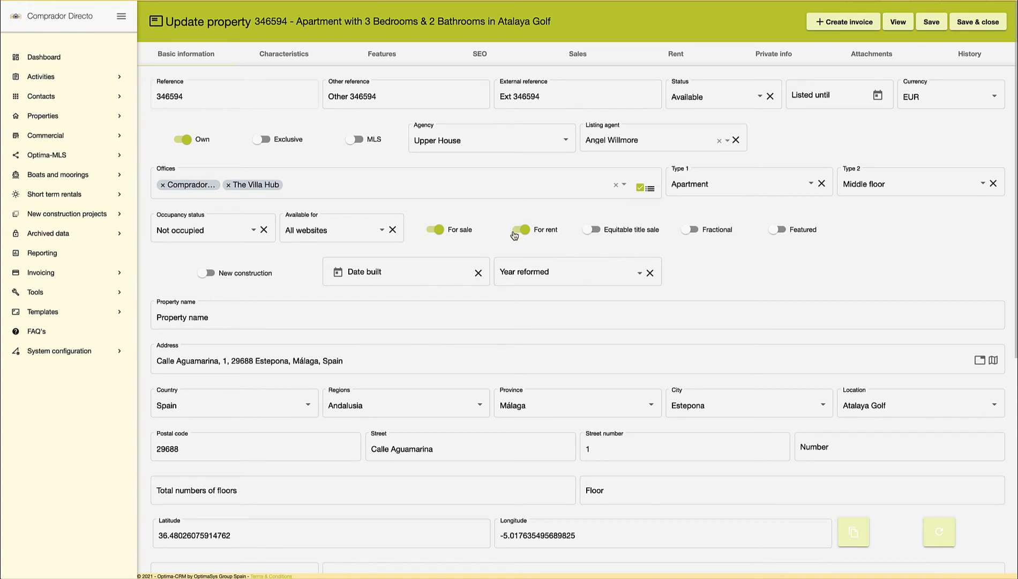
left_click(677, 56)
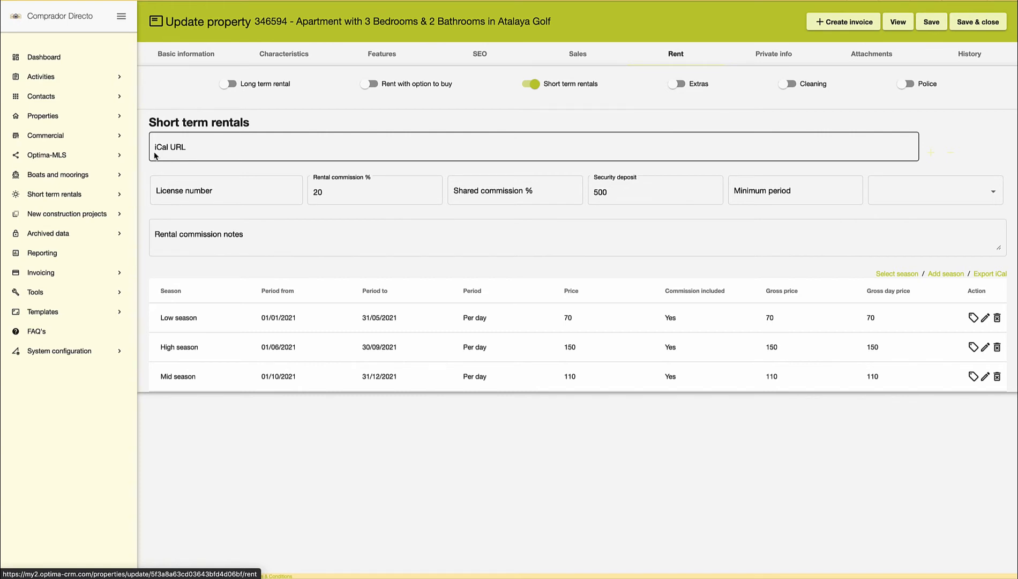
left_click(932, 153)
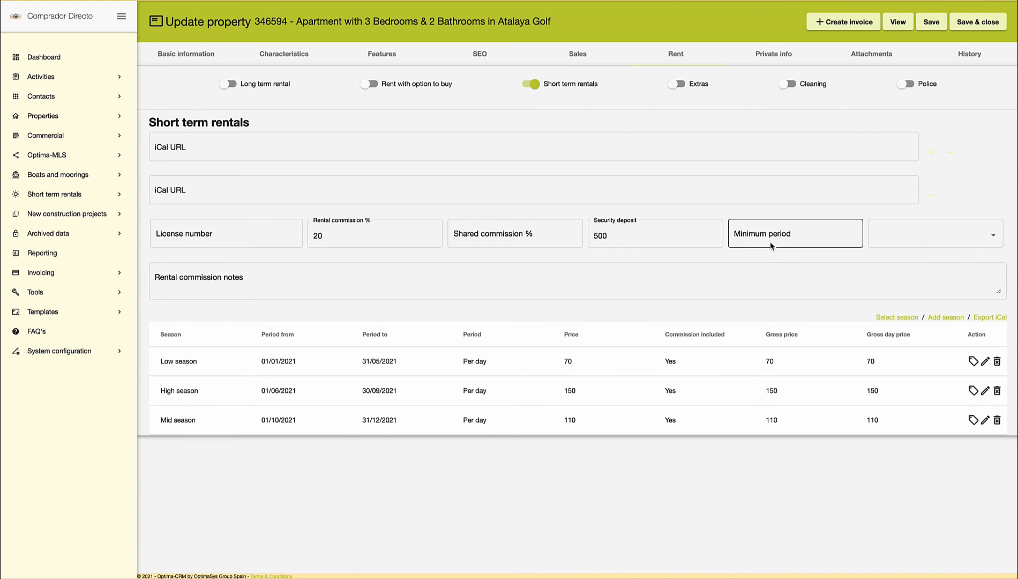
- Check the minimum period unit options and the predefined seasons that can be selected for the property
left_click(891, 234)
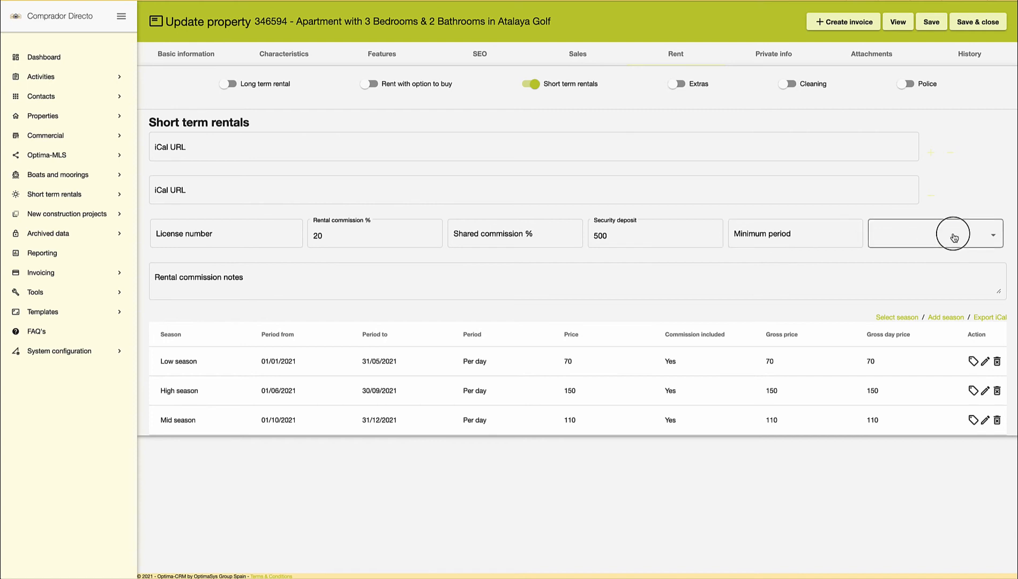
left_click(962, 194)
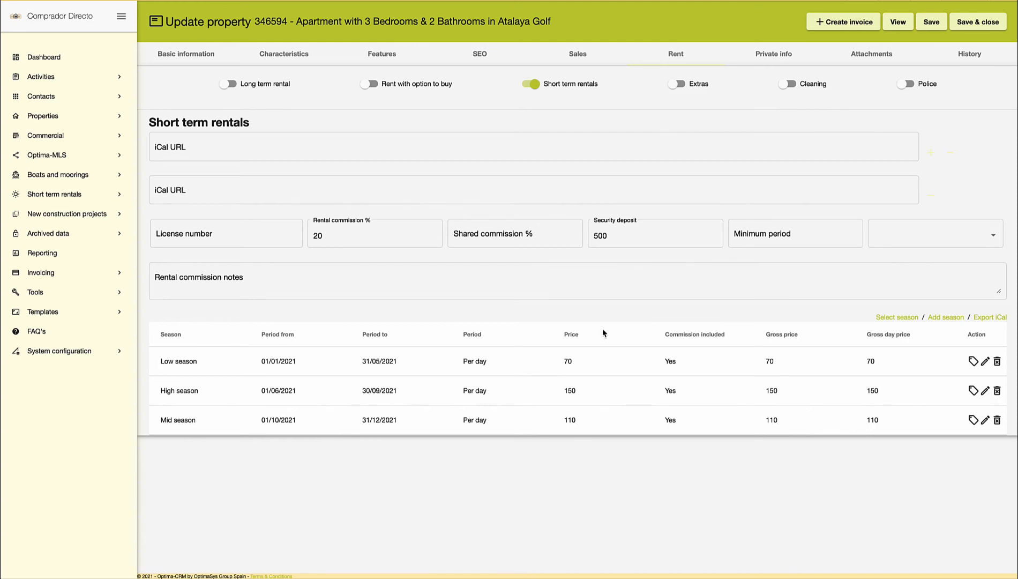
left_click(892, 317)
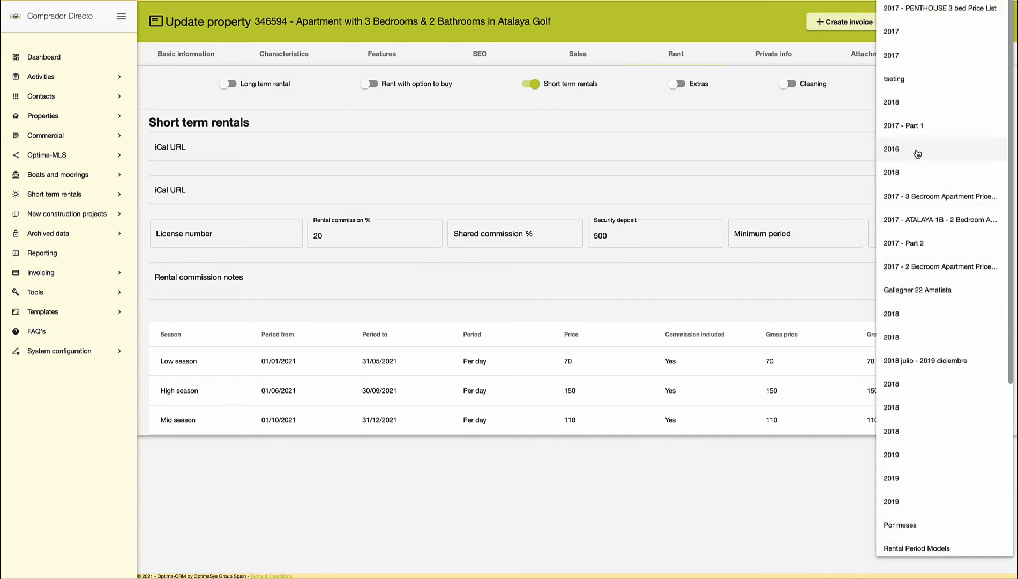
left_click(841, 288)
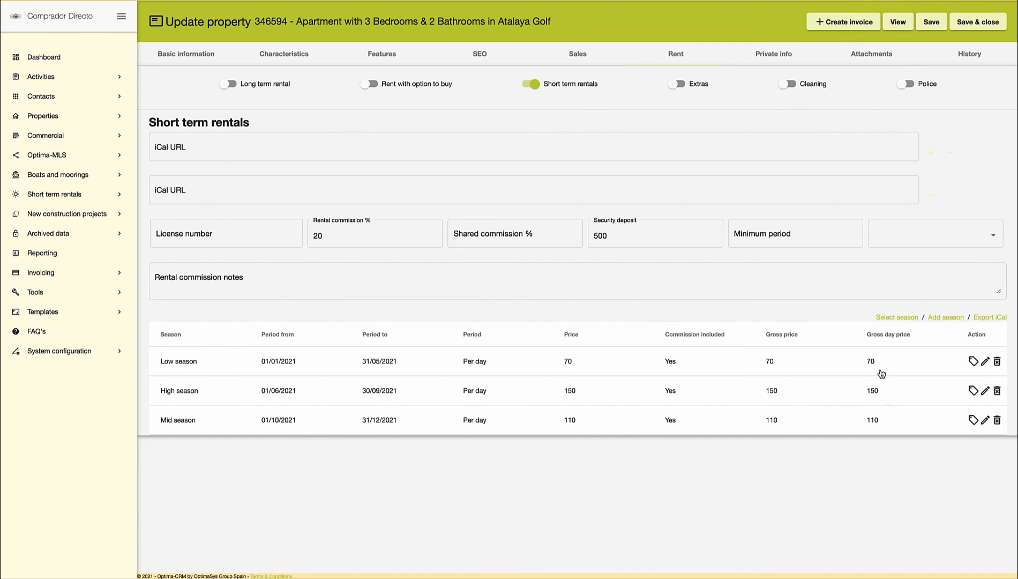
- Inspect the Low season's definition and the fields for a new season discount, leaving both without saving
left_click(985, 362)
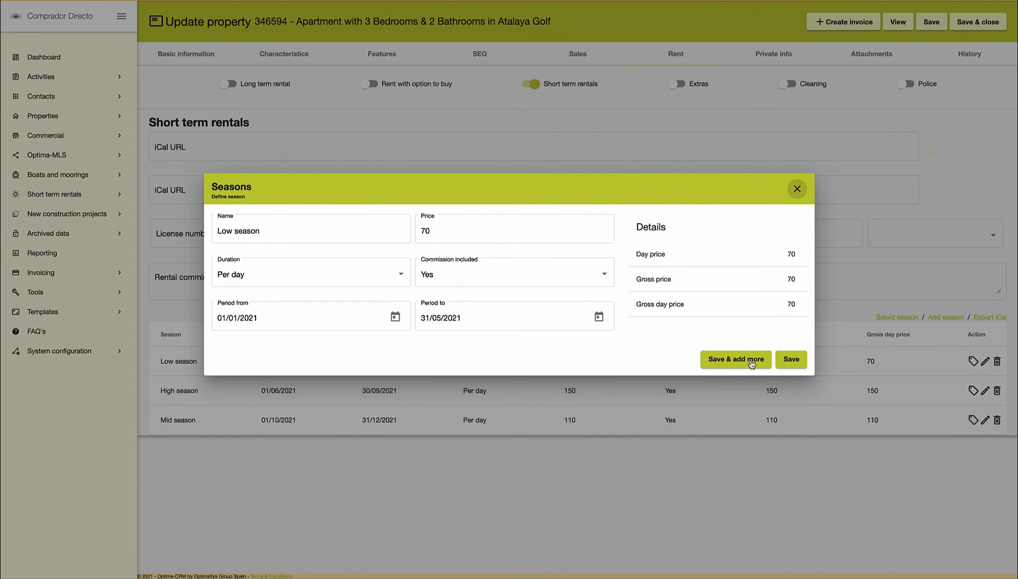
left_click(797, 190)
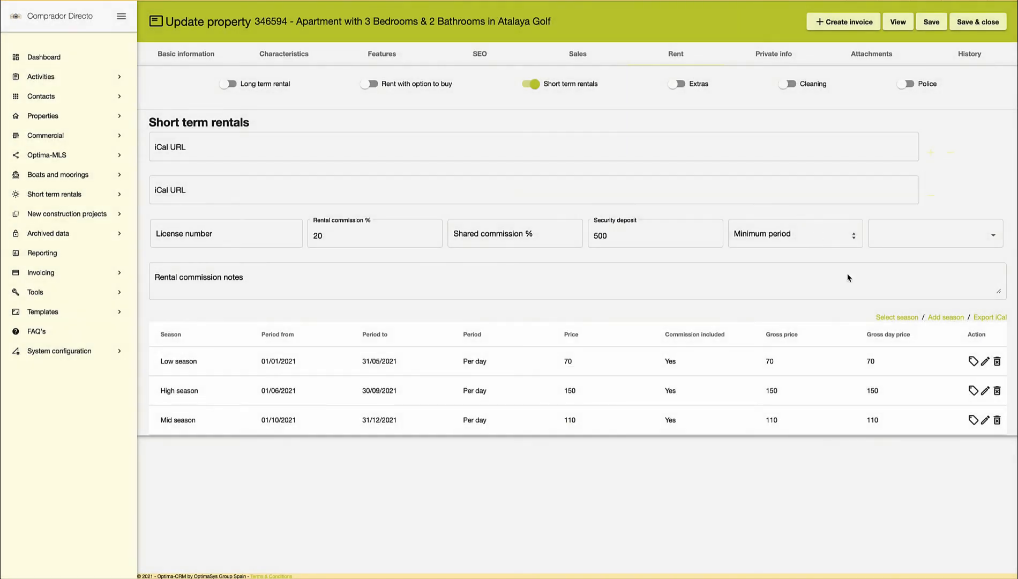
left_click(972, 360)
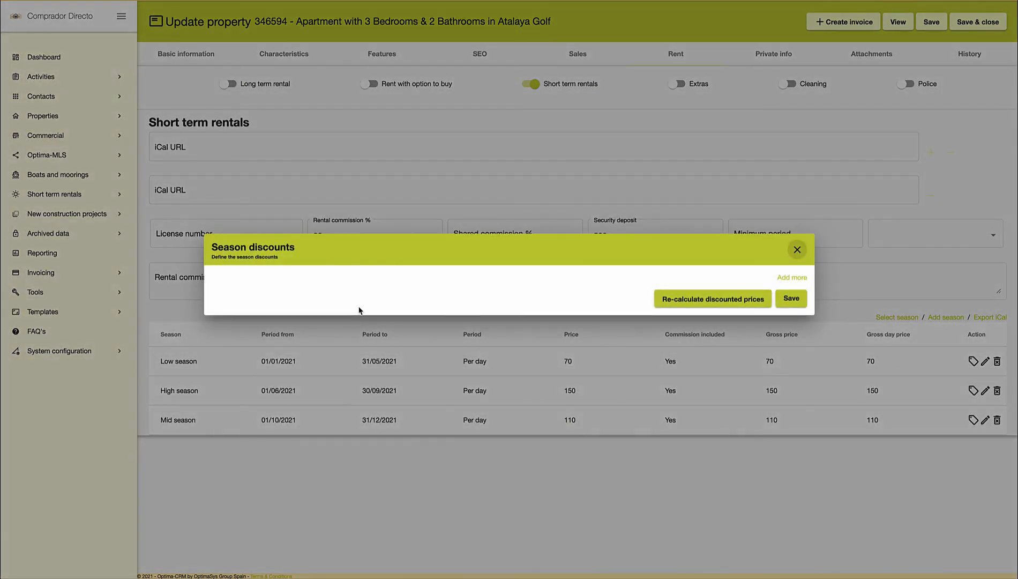
left_click(785, 277)
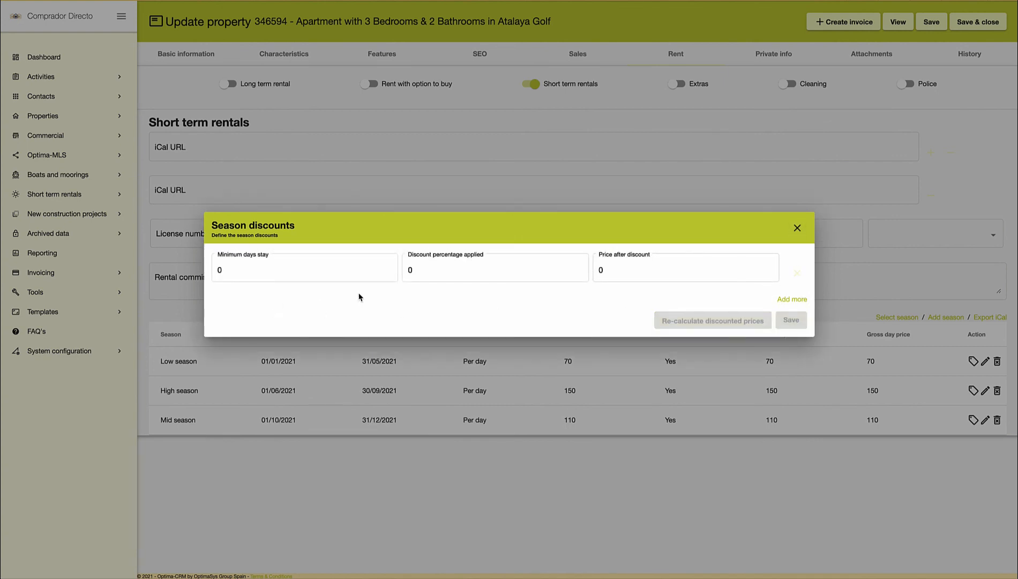
left_click(411, 277)
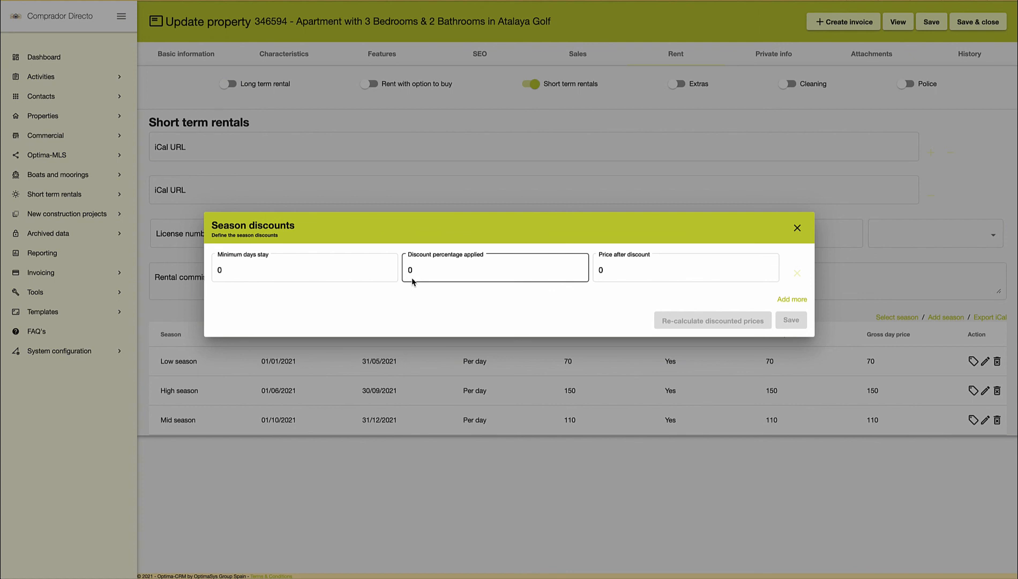
left_click(797, 228)
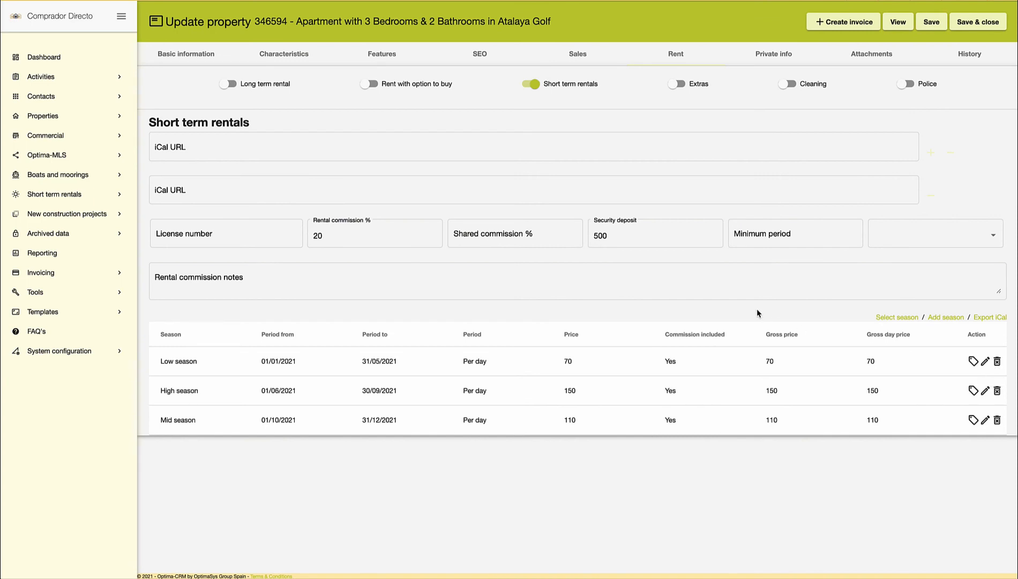
- Delete the Low season from the property's short-term rental seasons
left_click(997, 362)
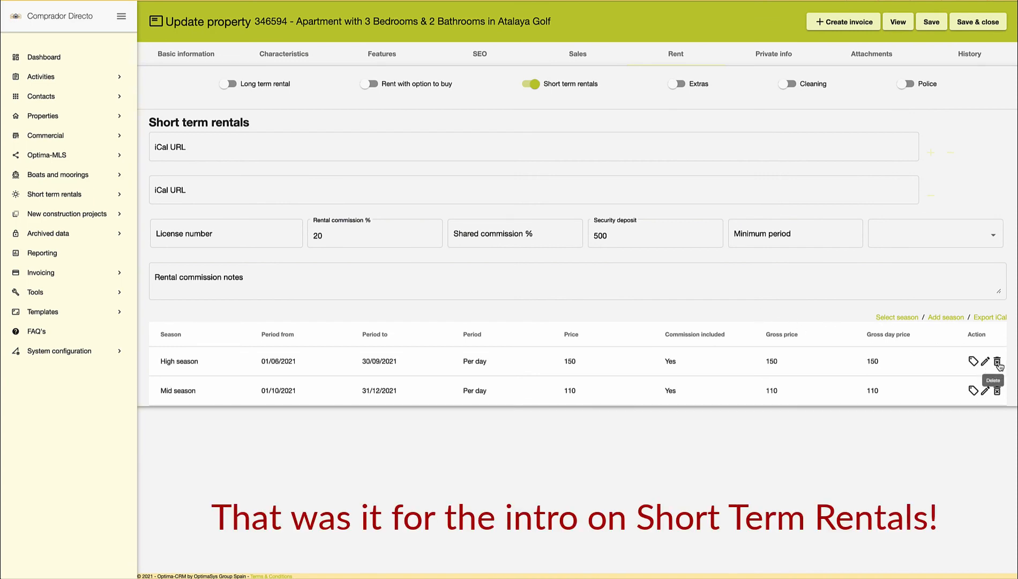